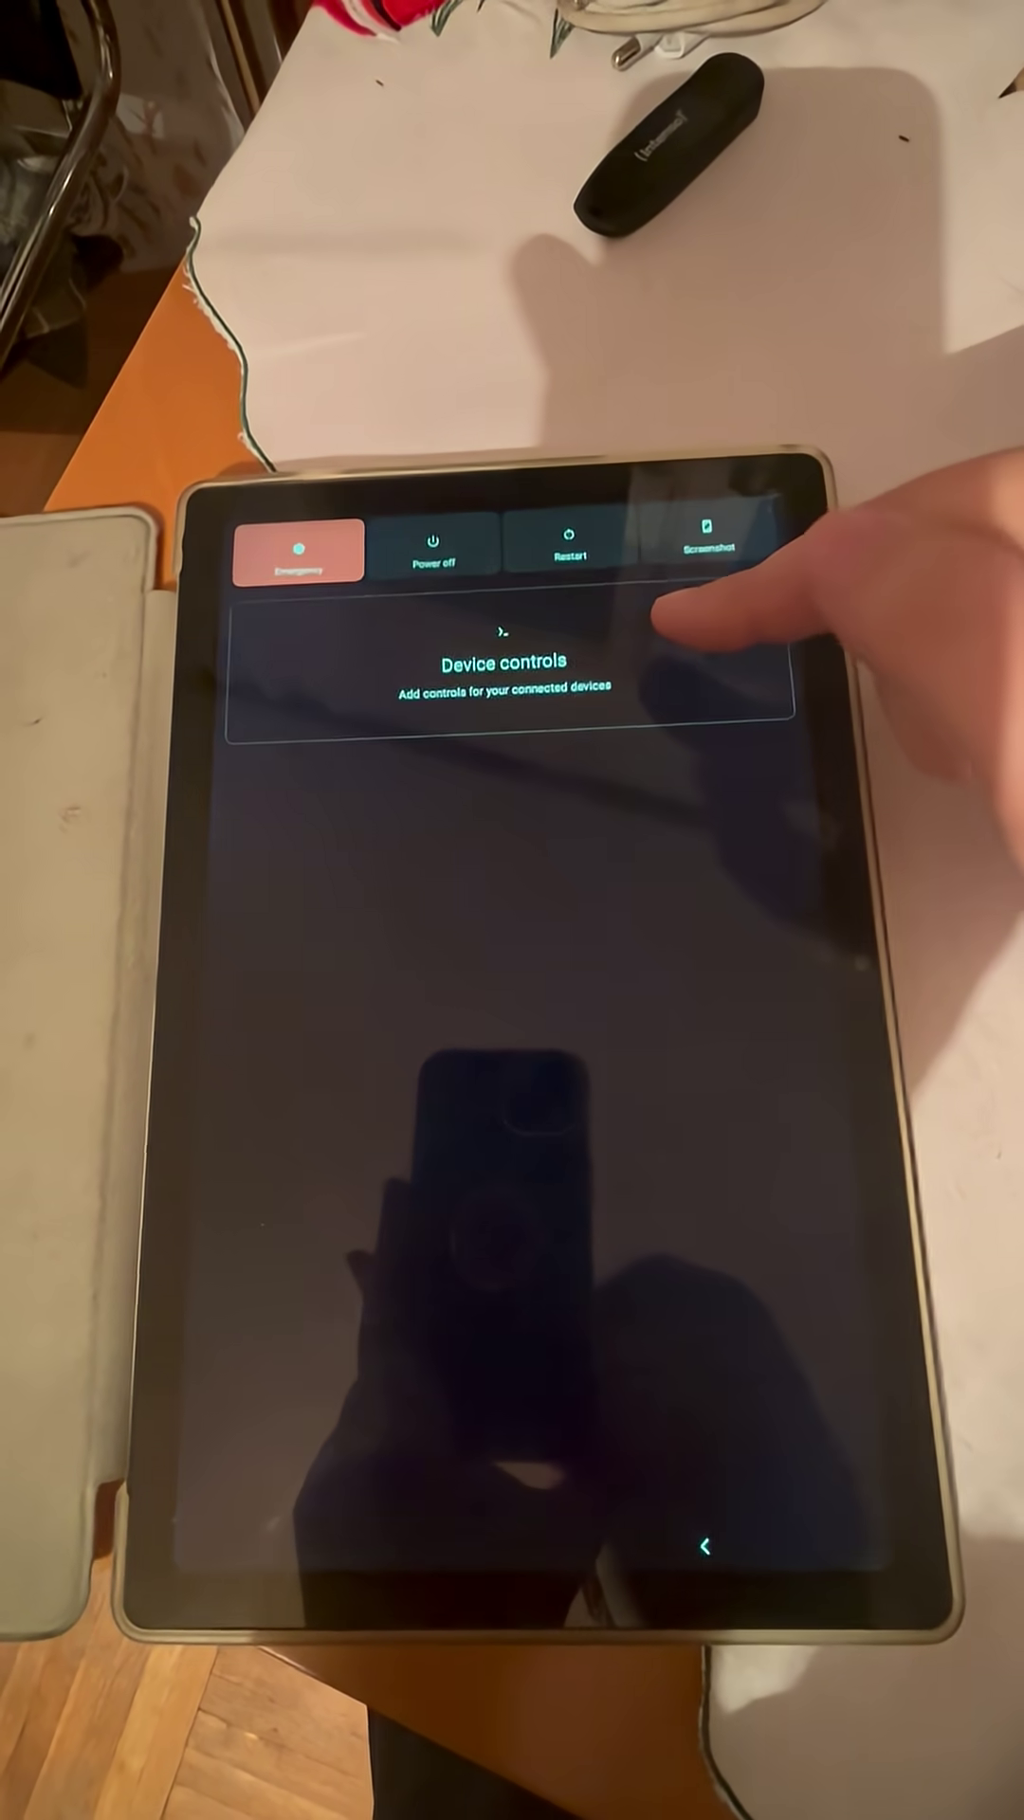
Step: Open Device controls from the power menu to reach the lock screen PIN pad
{"action": "left_click", "coordinate": [683, 627]}
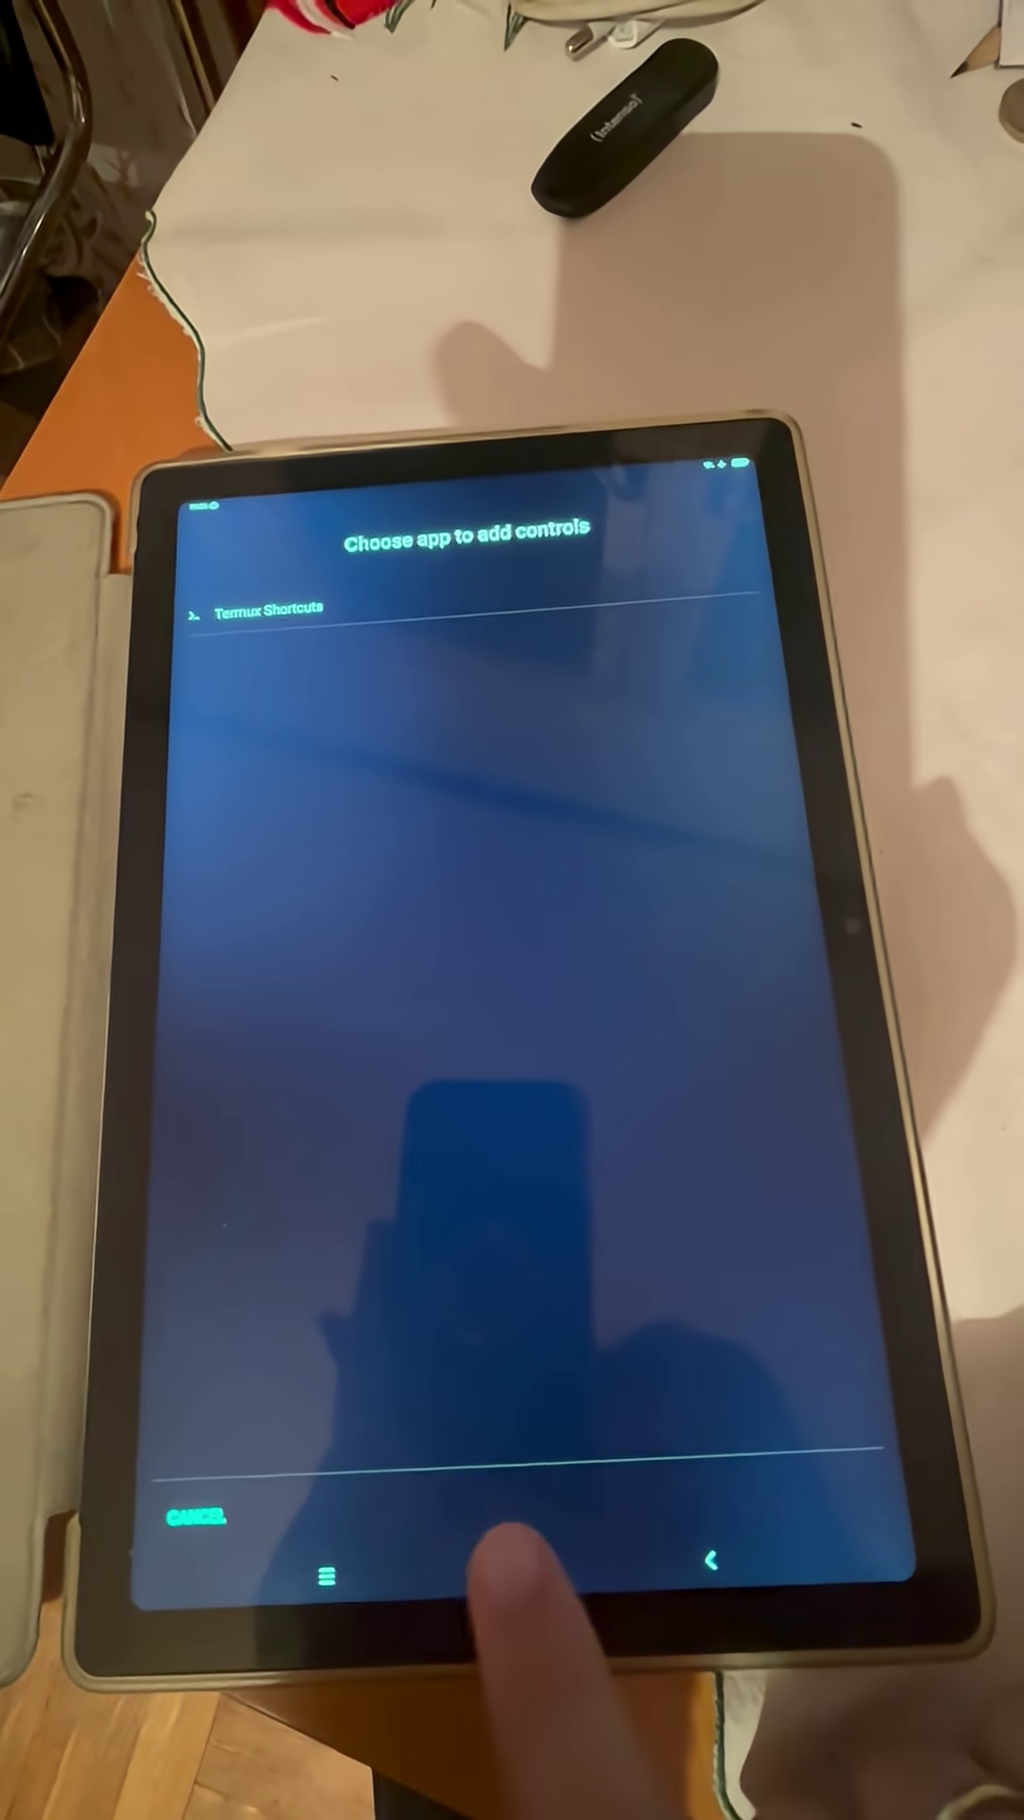
Step: Go Home from the device controls chooser to show the launcher app grid
{"action": "left_click", "coordinate": [518, 1560]}
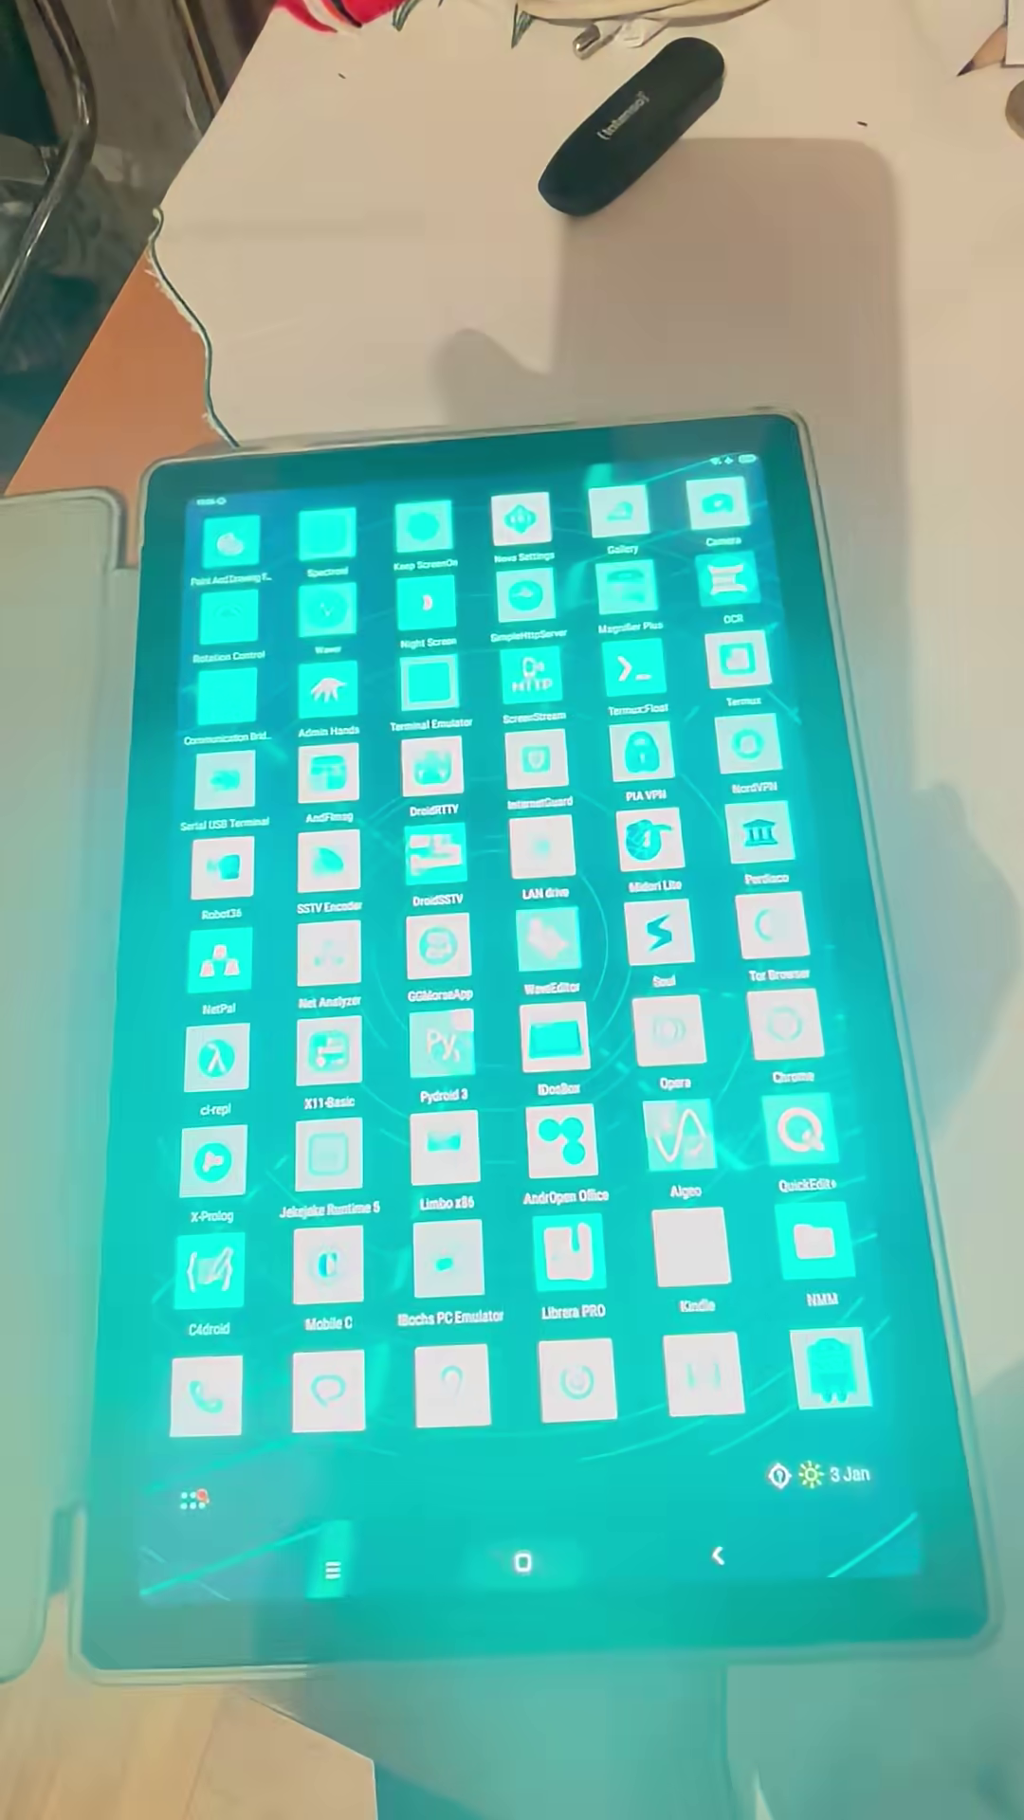